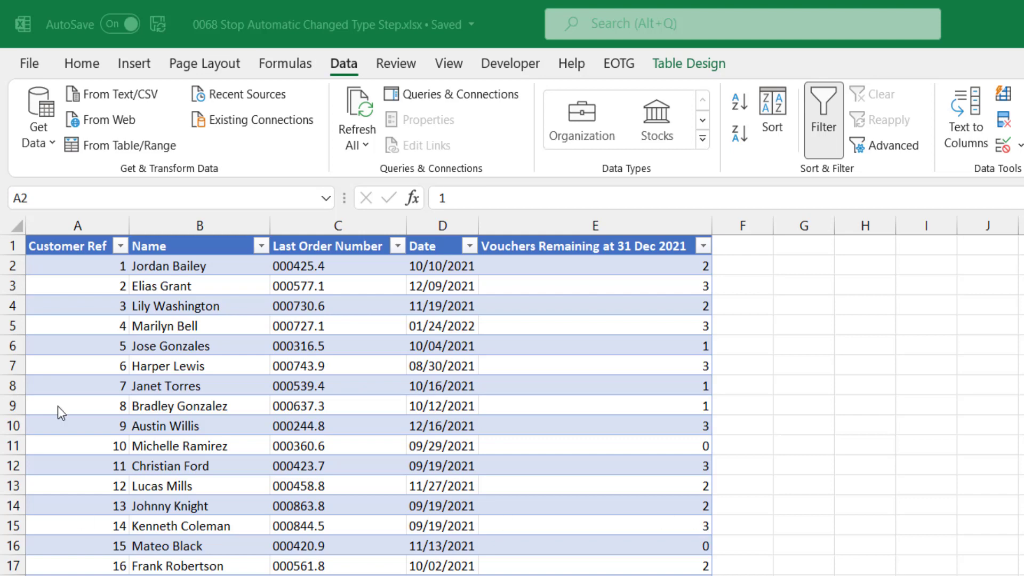
# - Select the Customer Ref header cell and load the table into Power Query from Table/Range
pyautogui.click(85, 247)
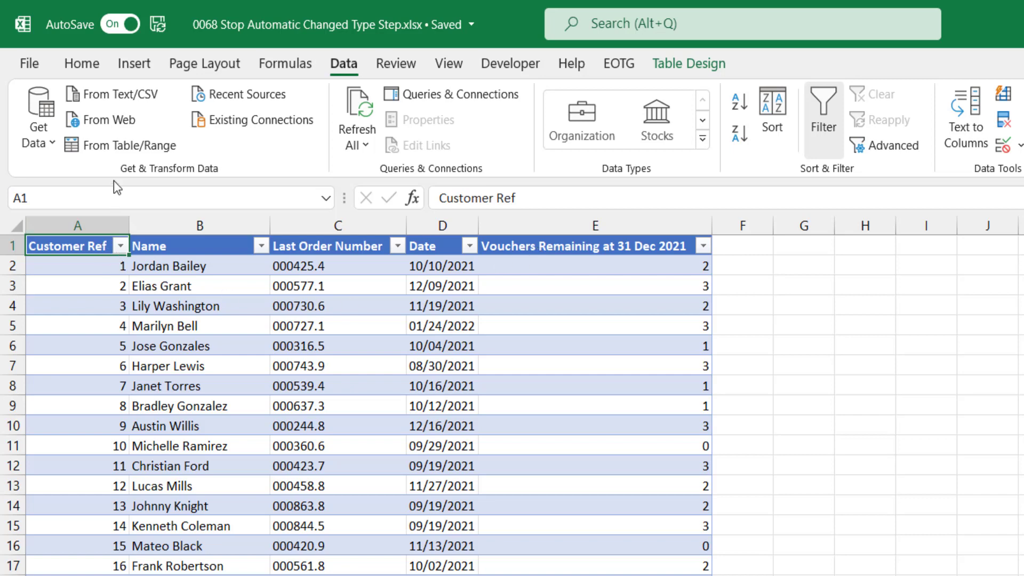
pyautogui.click(119, 154)
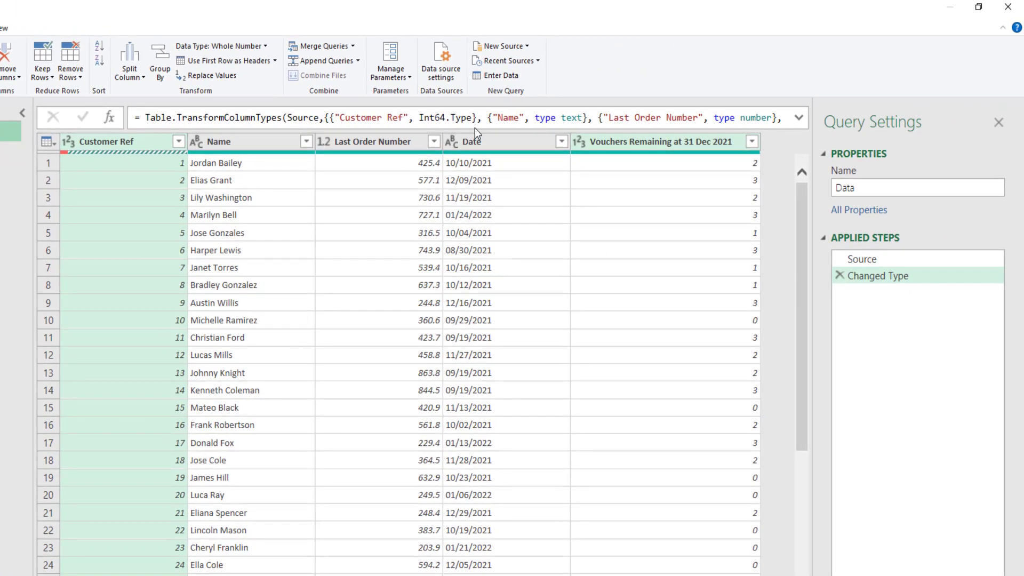
# - Show the Changed Type step's full formula and highlight the Vouchers Remaining column name in it
pyautogui.click(870, 273)
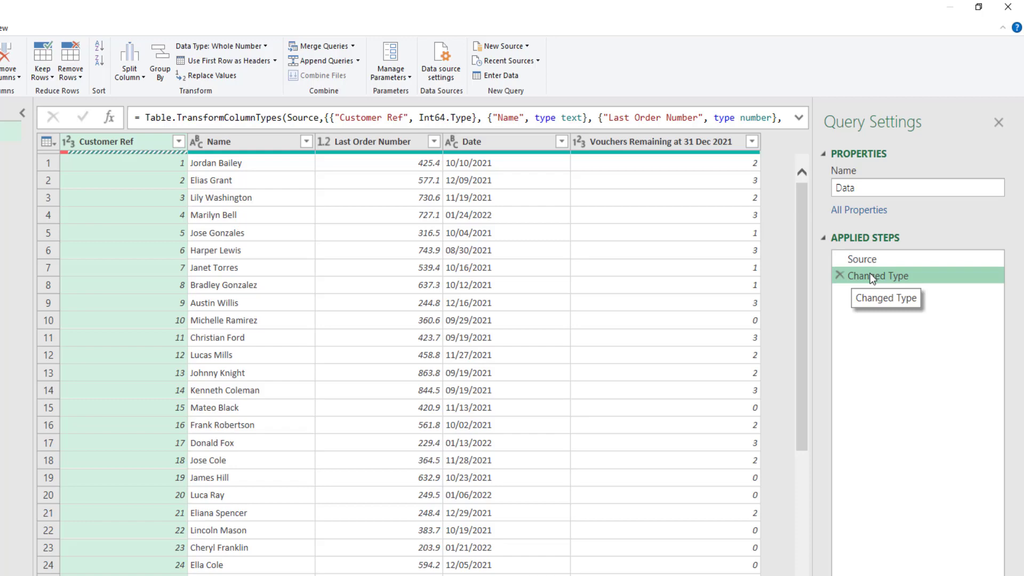
pyautogui.click(800, 118)
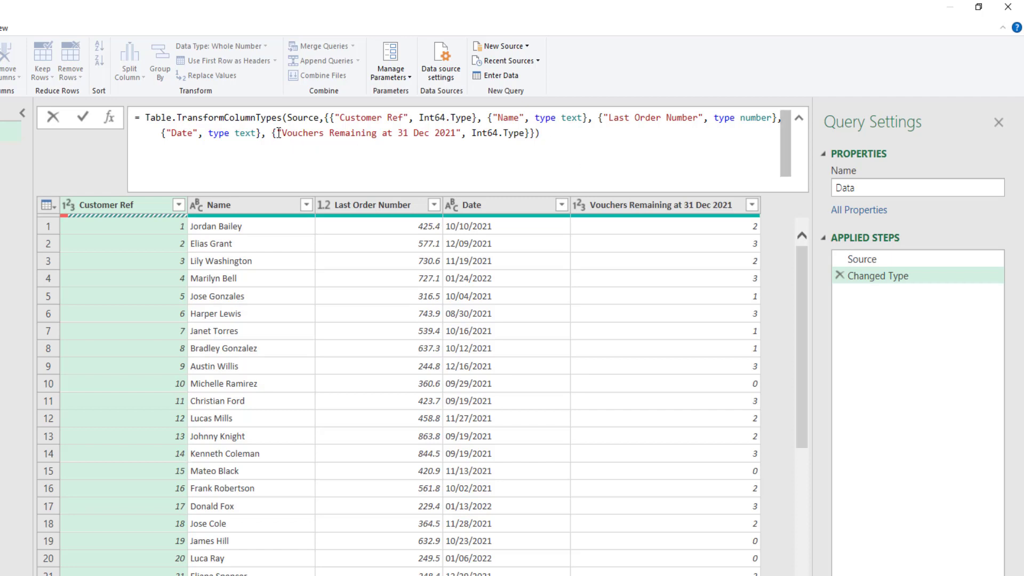
pyautogui.moveTo(273, 133); pyautogui.dragTo(463, 135)
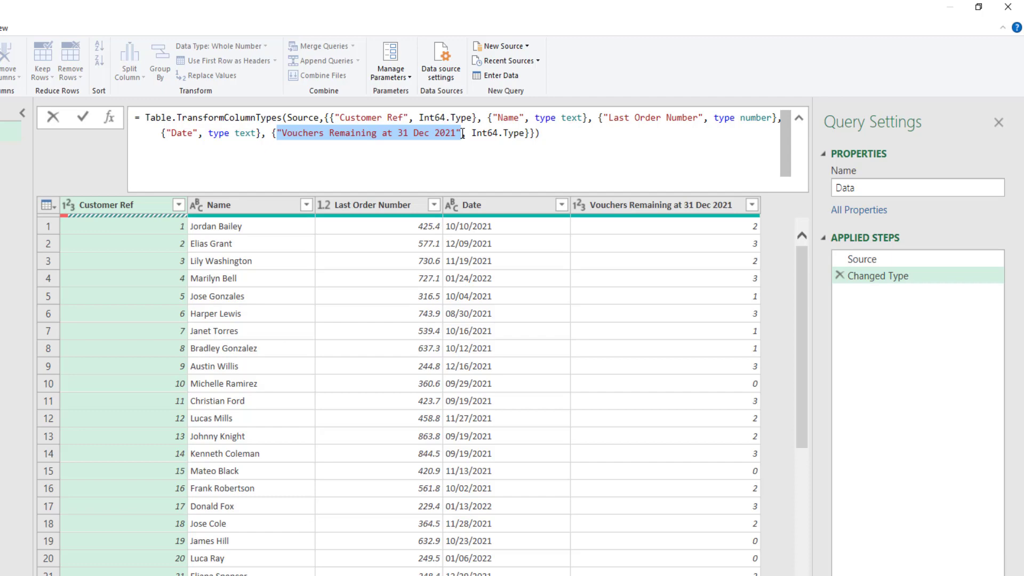
pyautogui.click(254, 202)
pyautogui.click(254, 203)
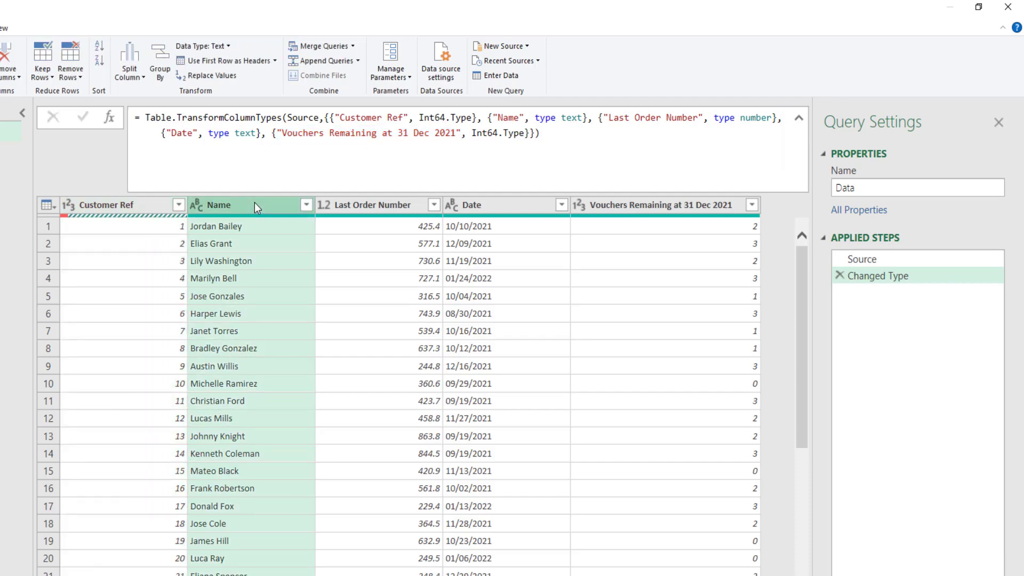
pyautogui.click(138, 76)
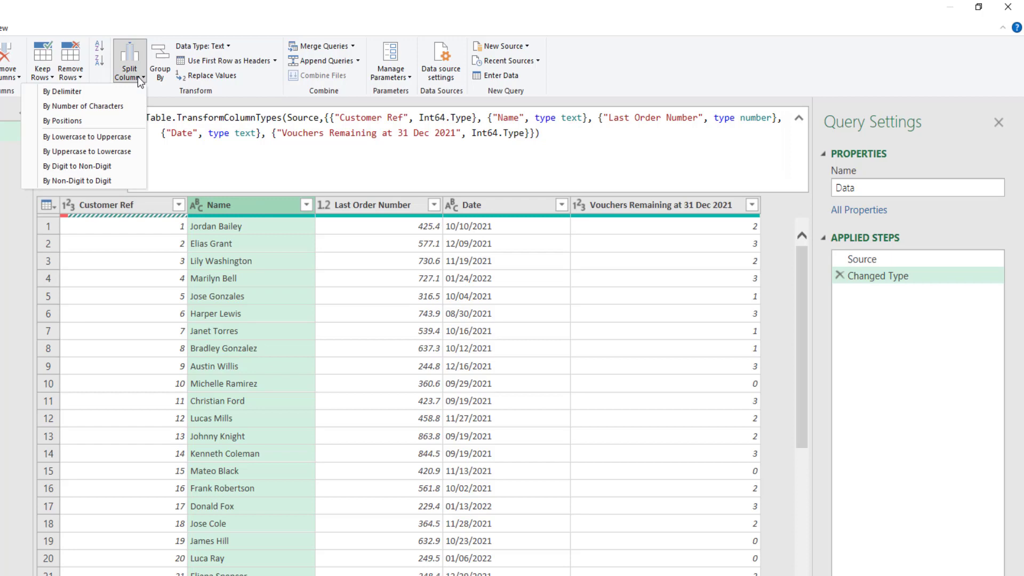
pyautogui.click(121, 92)
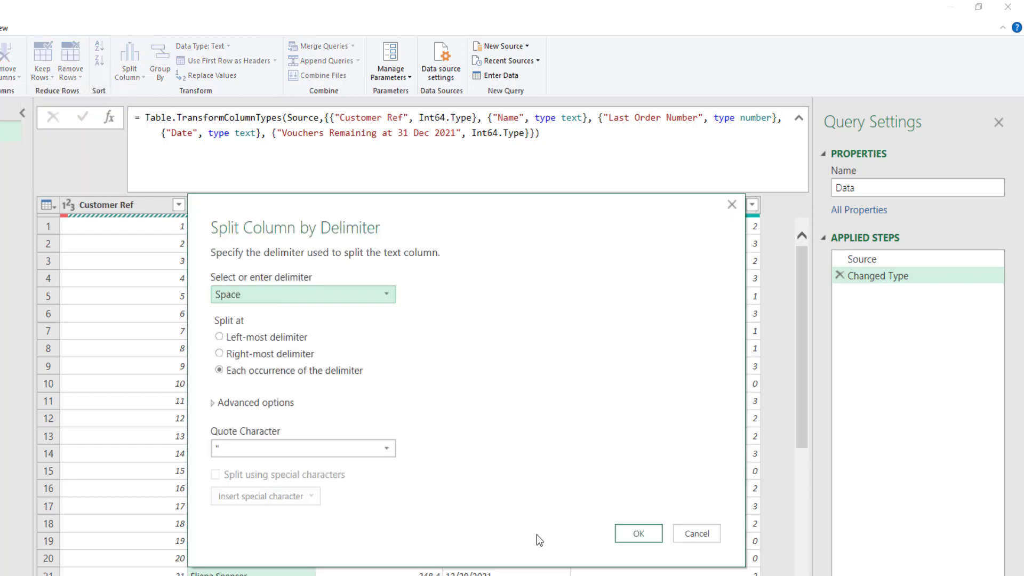
pyautogui.click(627, 535)
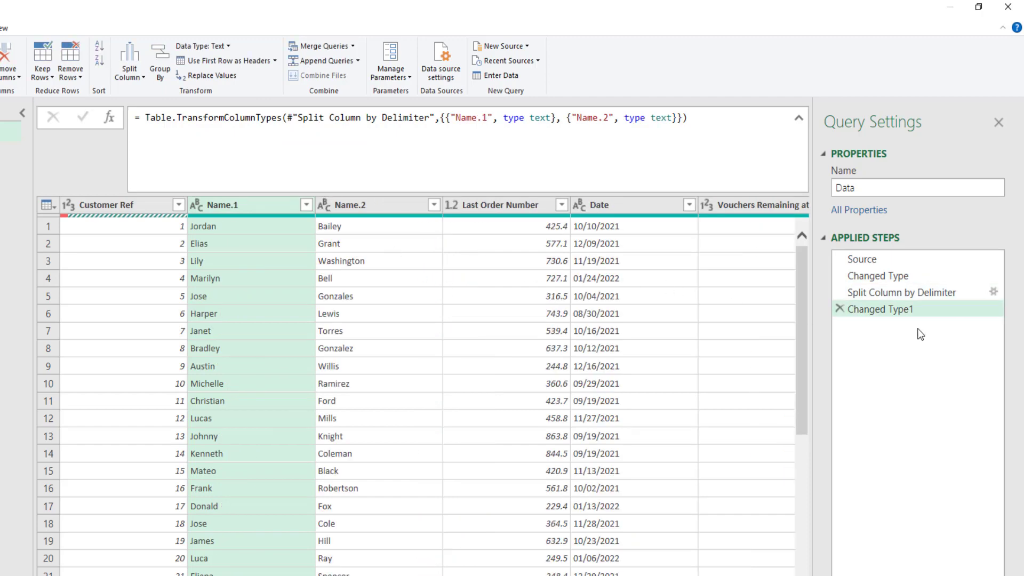
pyautogui.click(916, 294)
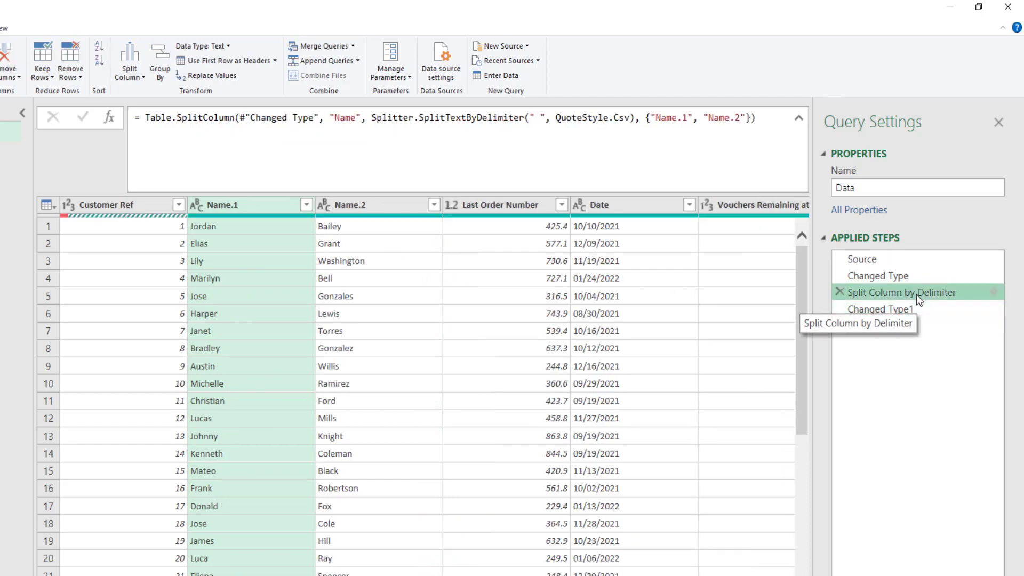
pyautogui.click(914, 309)
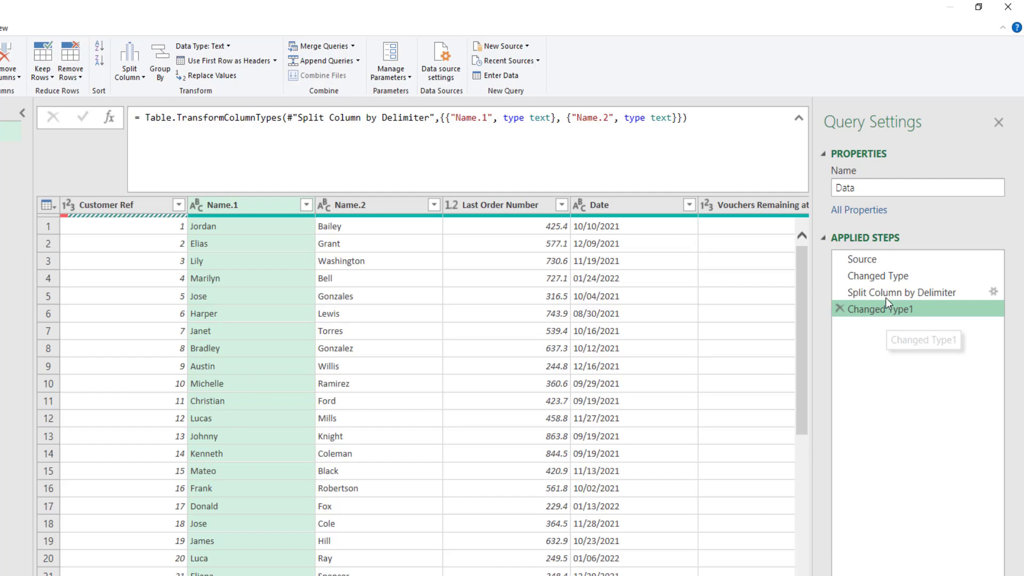
pyautogui.click(881, 277)
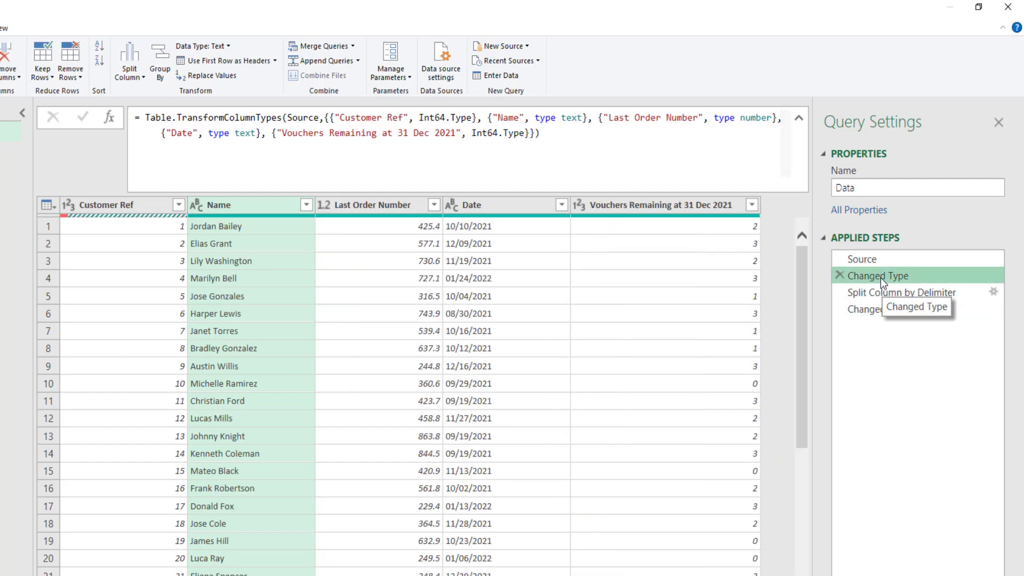
pyautogui.click(841, 309)
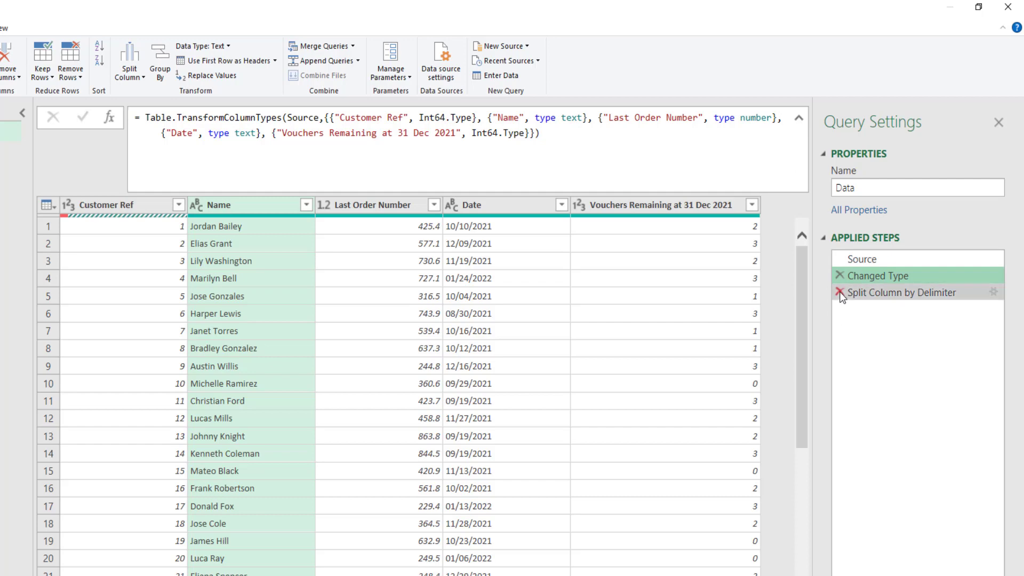
pyautogui.click(840, 292)
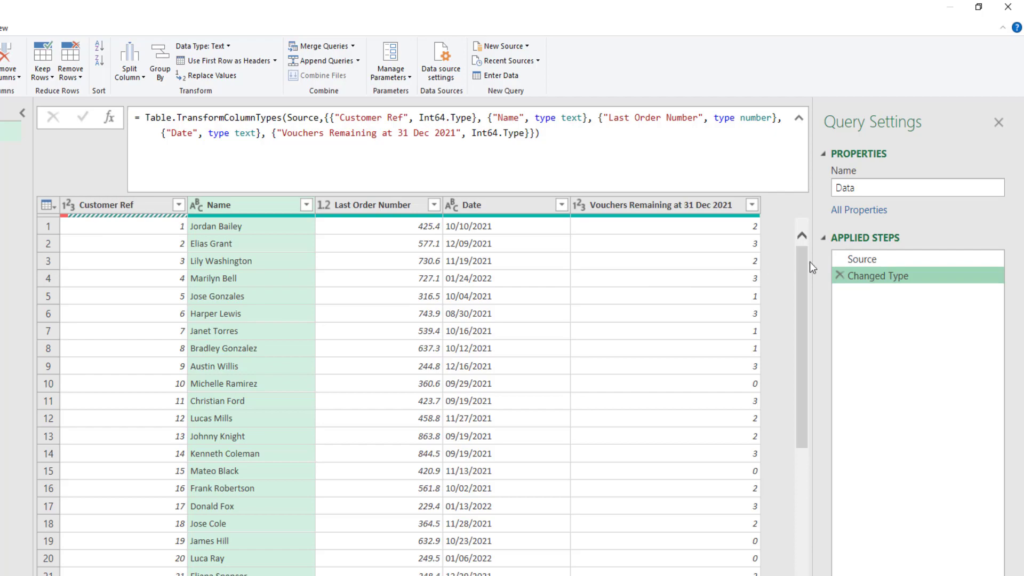
pyautogui.moveTo(803, 272); pyautogui.dragTo(792, 536)
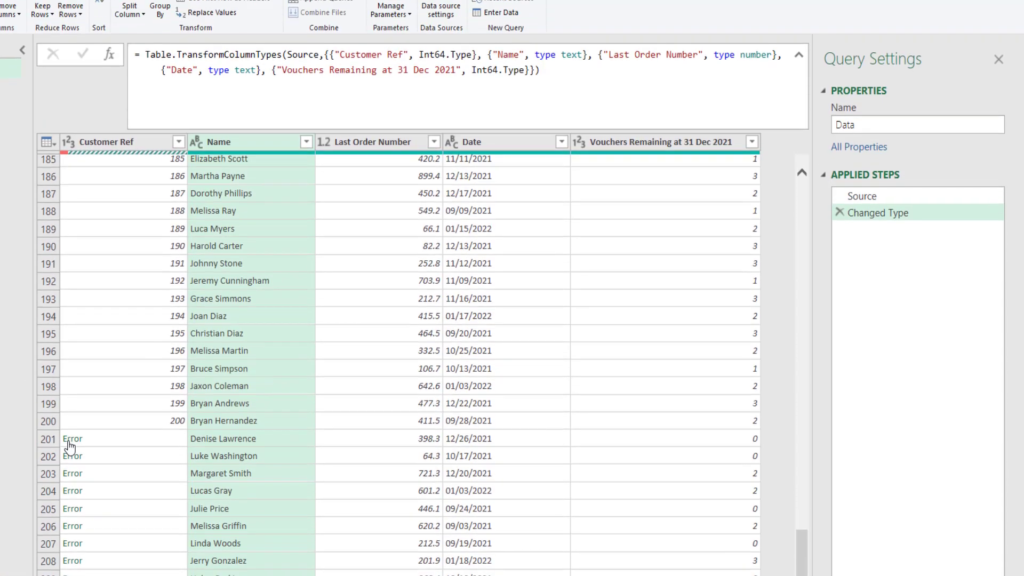
pyautogui.click(70, 393)
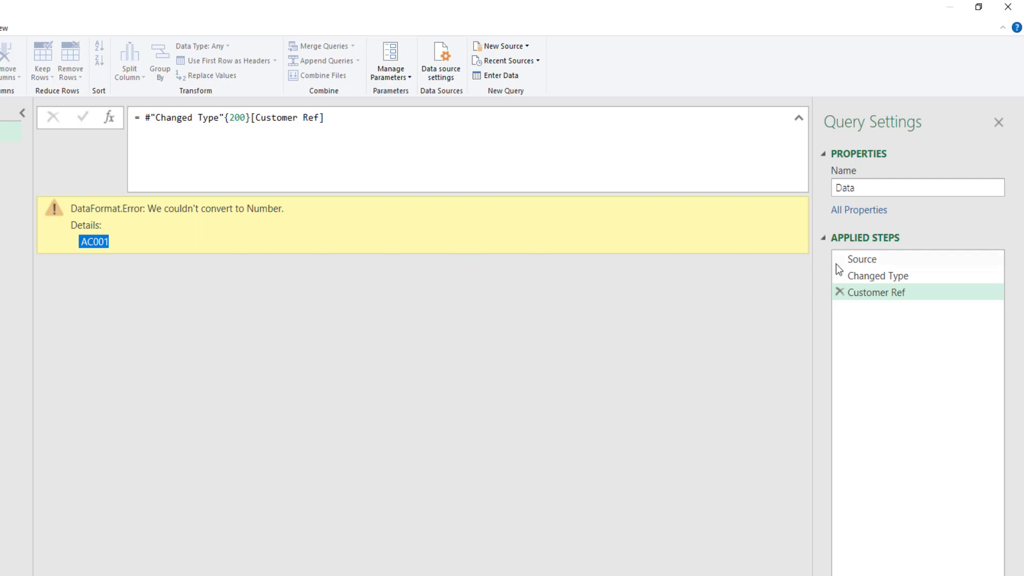
pyautogui.click(839, 292)
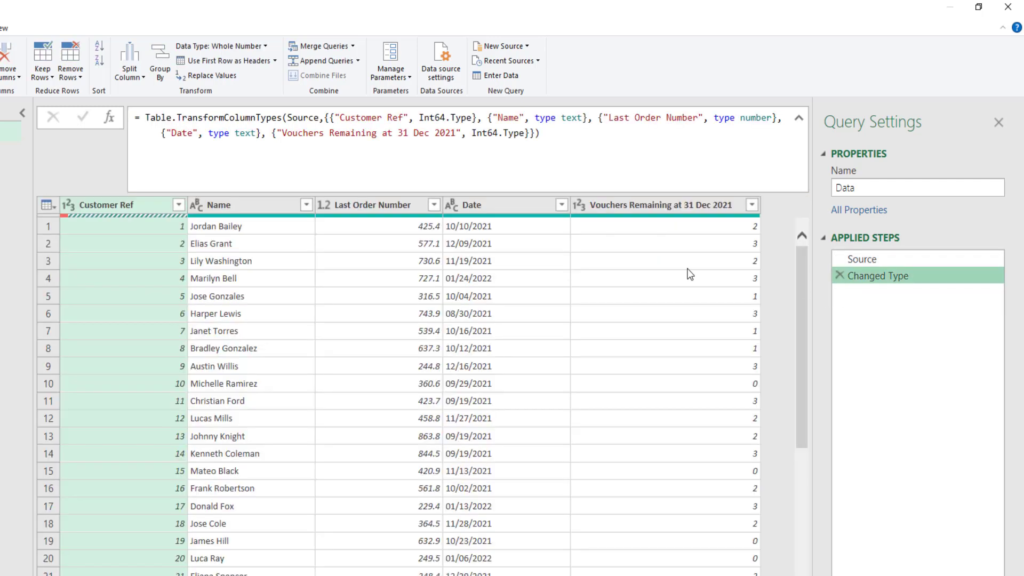
pyautogui.click(367, 205)
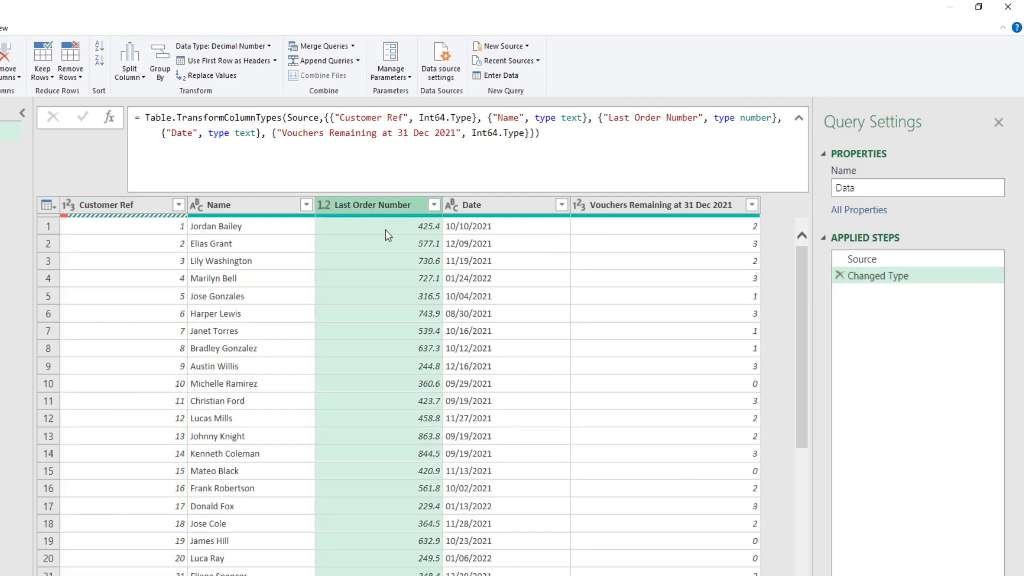
pyautogui.click(874, 262)
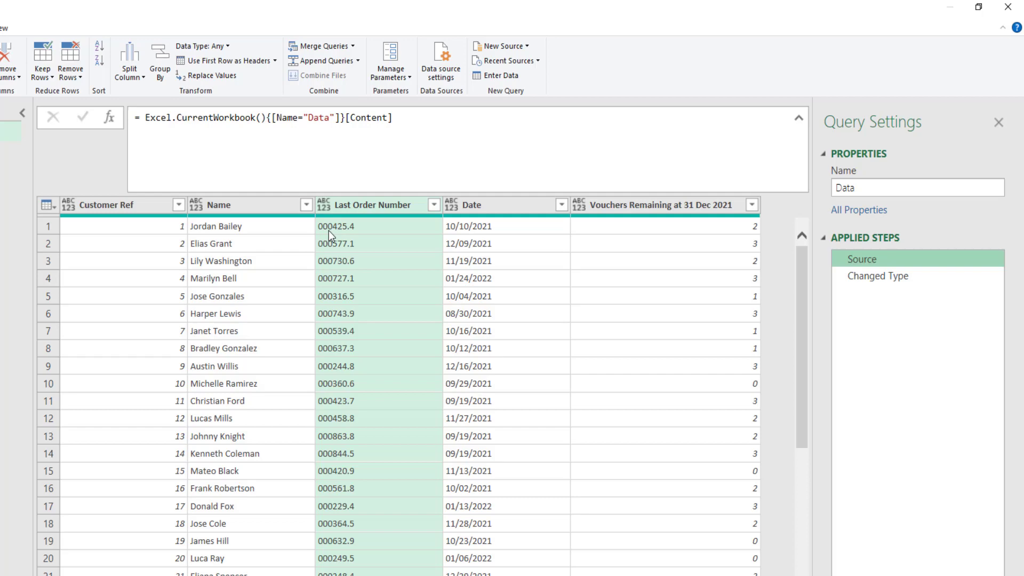
pyautogui.click(879, 277)
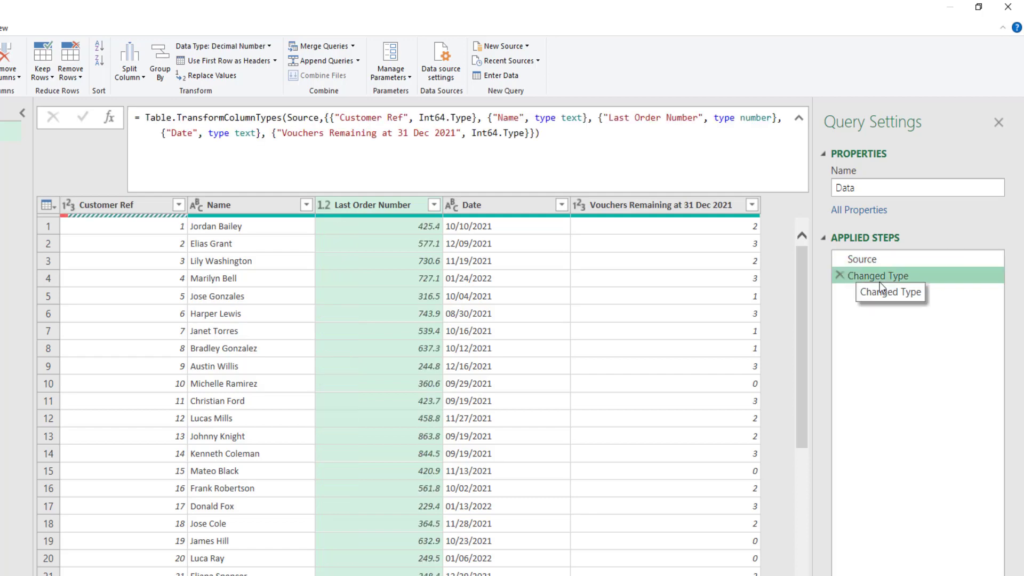
pyautogui.click(452, 209)
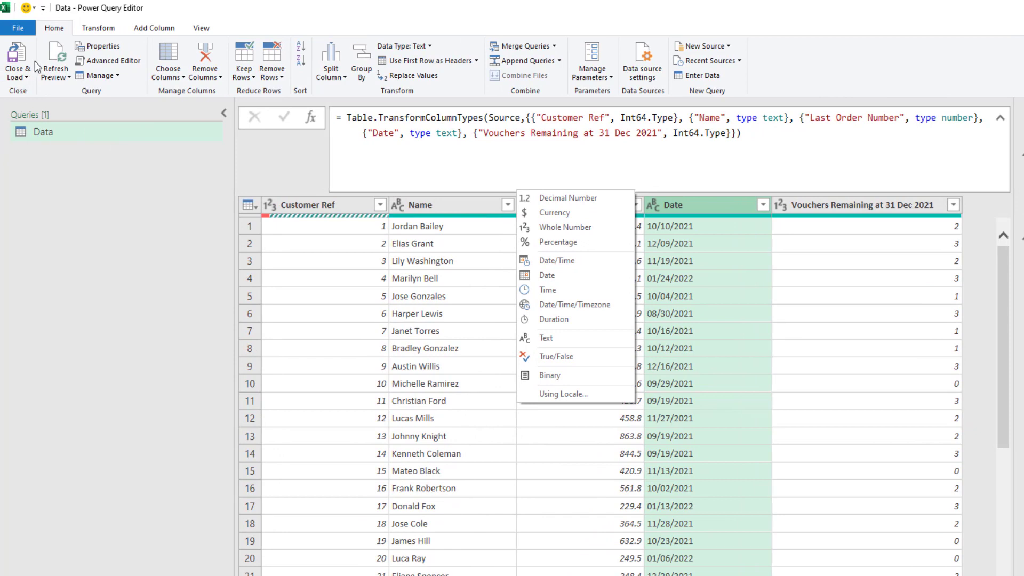
# - In Query Options, set Global Data Load type detection to 'Never detect column types and headers'
pyautogui.click(21, 31)
pyautogui.moveTo(78, 148)
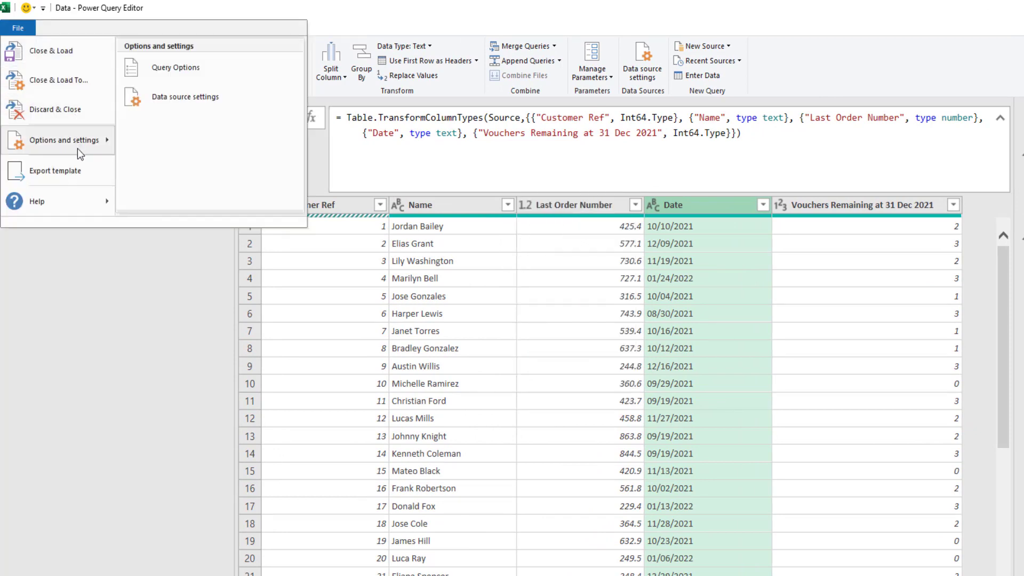
pyautogui.click(175, 69)
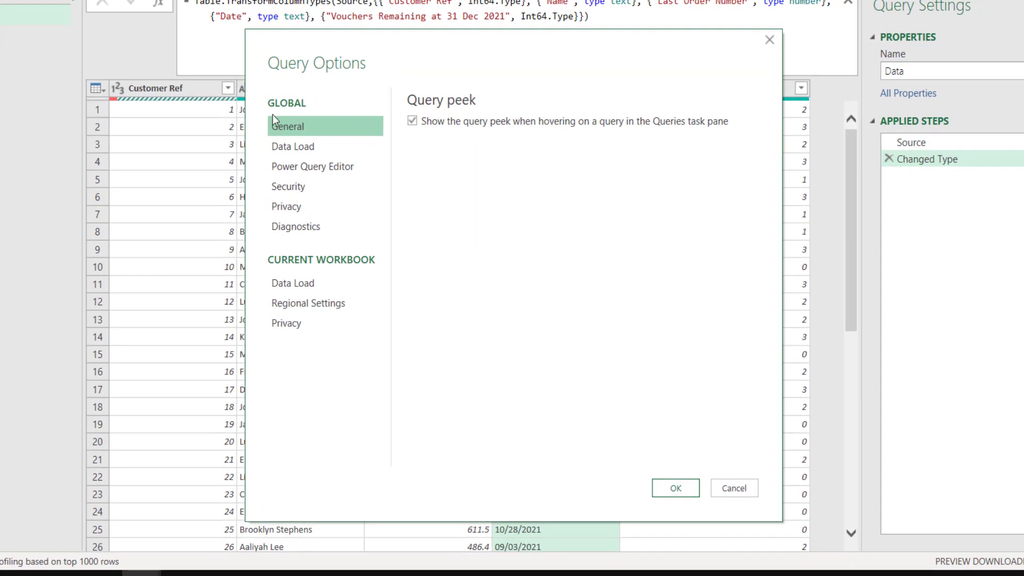
pyautogui.click(300, 146)
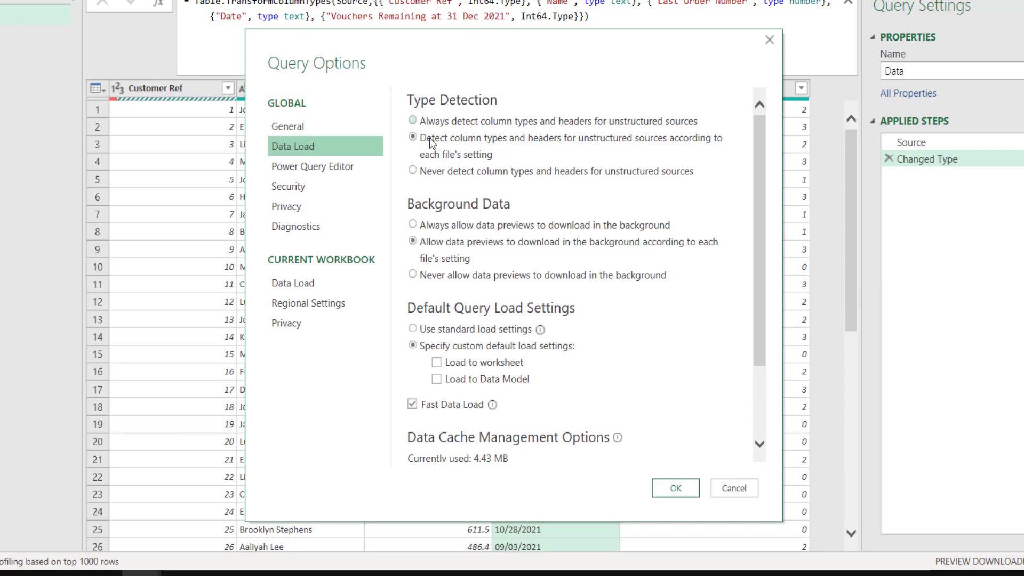
pyautogui.click(293, 284)
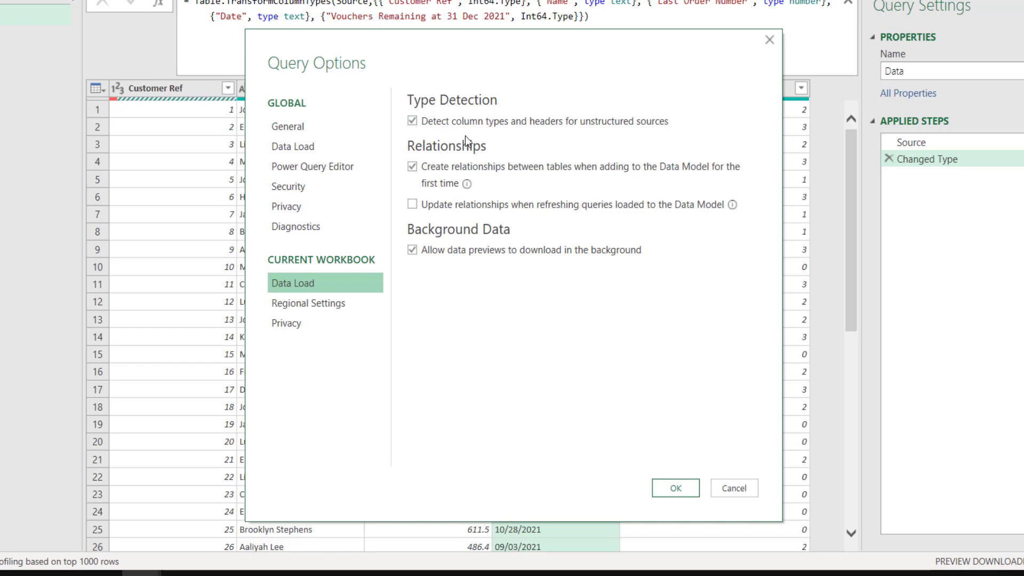
pyautogui.click(329, 145)
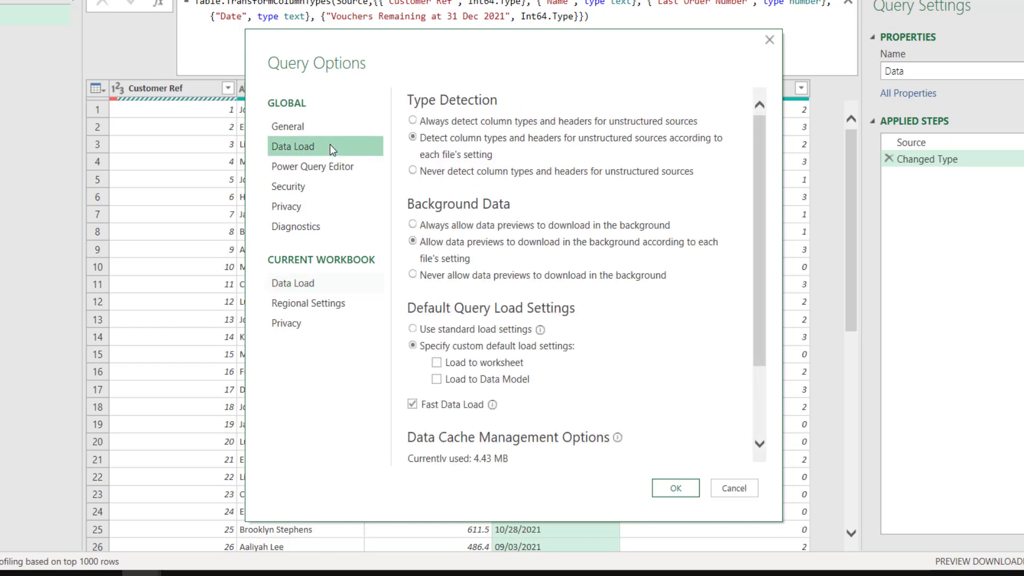
pyautogui.click(413, 171)
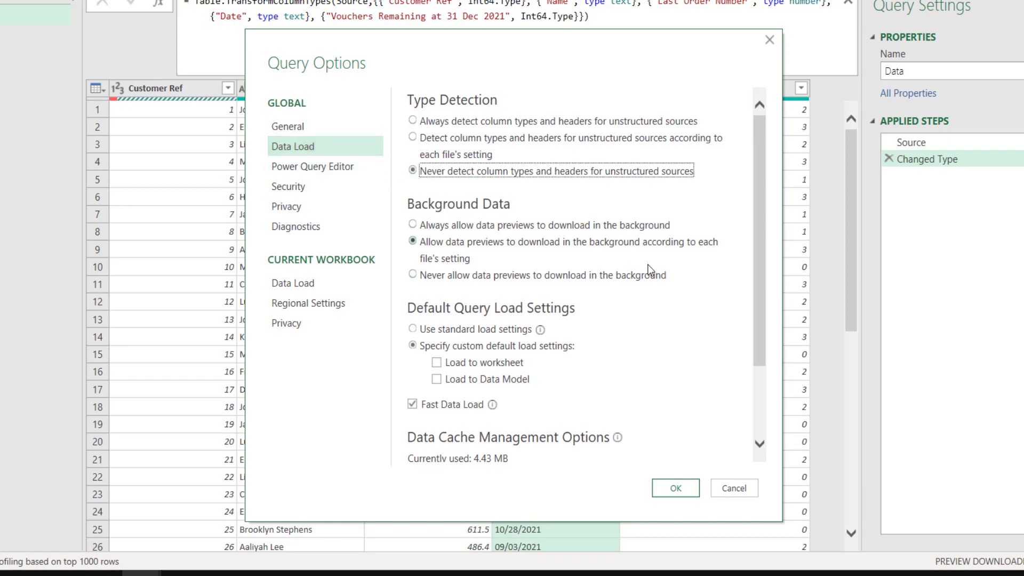
pyautogui.click(677, 489)
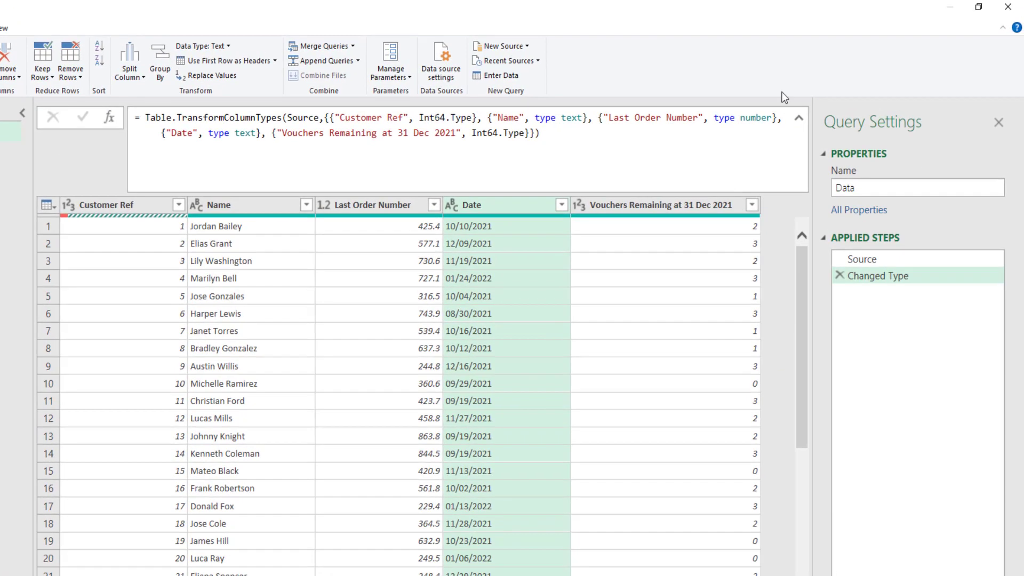
# - Close Power Query Editor, discarding changes, and load the table from Table/Range again
pyautogui.click(1008, 6)
pyautogui.click(522, 391)
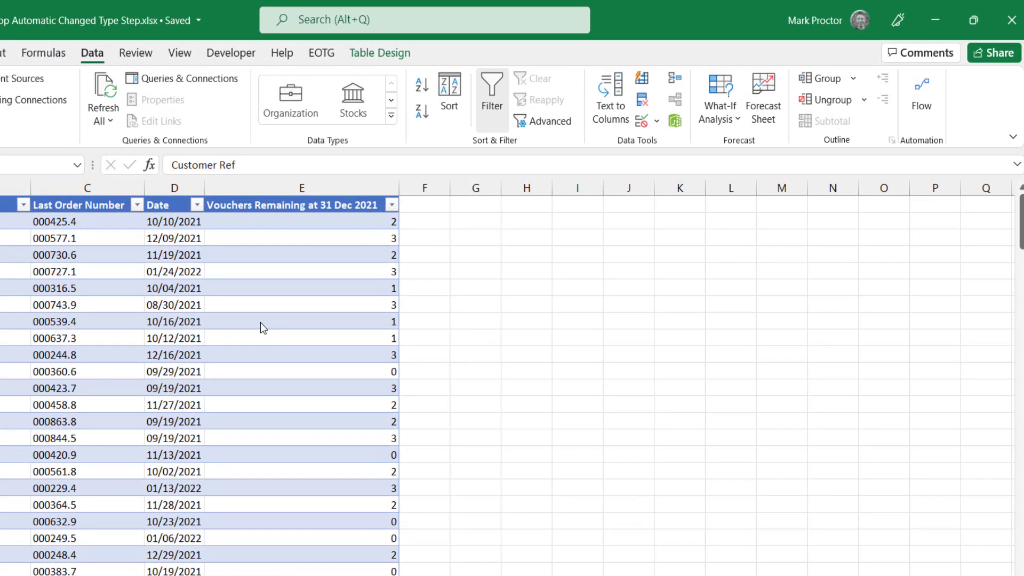
pyautogui.click(39, 121)
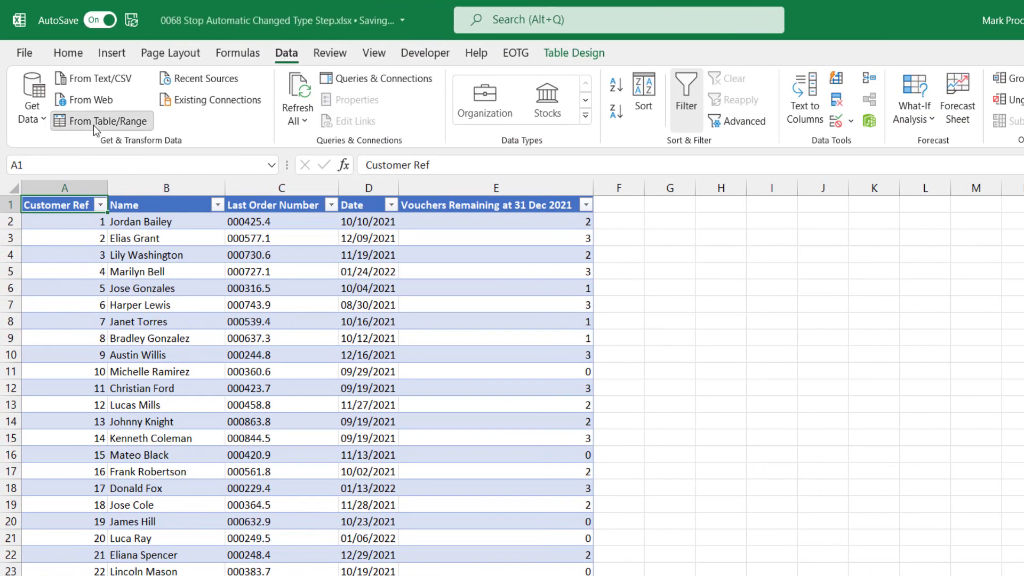